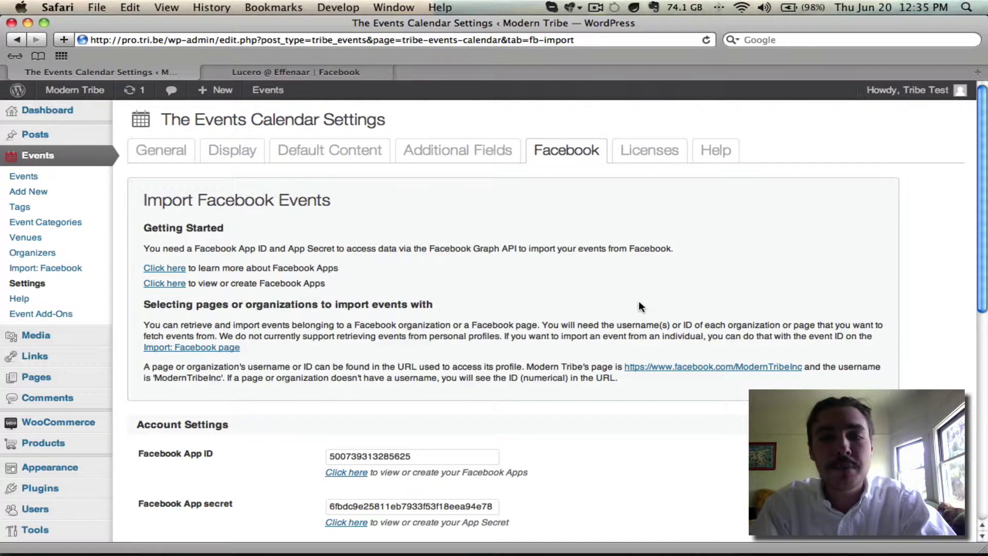
Step: Open The Events Calendar's Import: Facebook page from the Events menu
scroll(639, 304, down, 5)
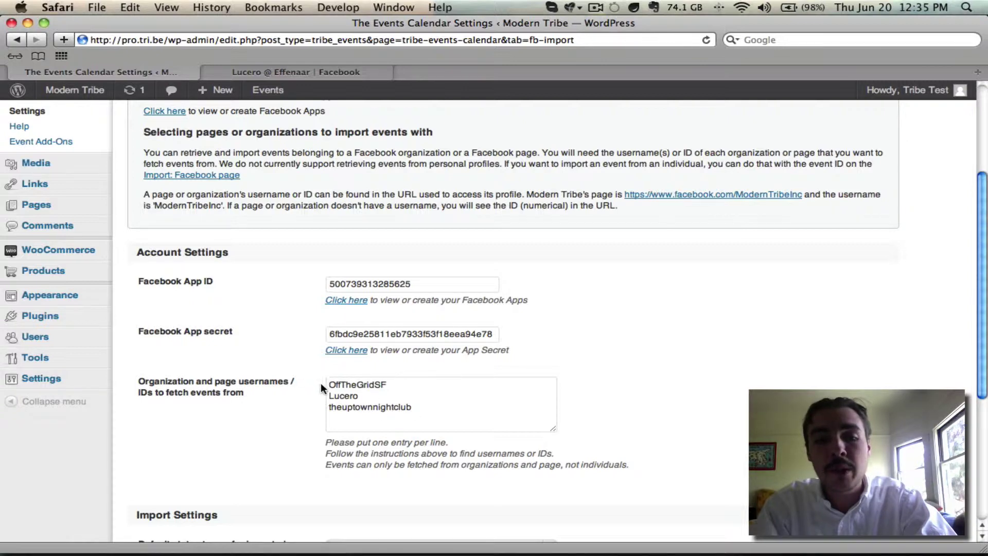
scroll(504, 324, down, 5)
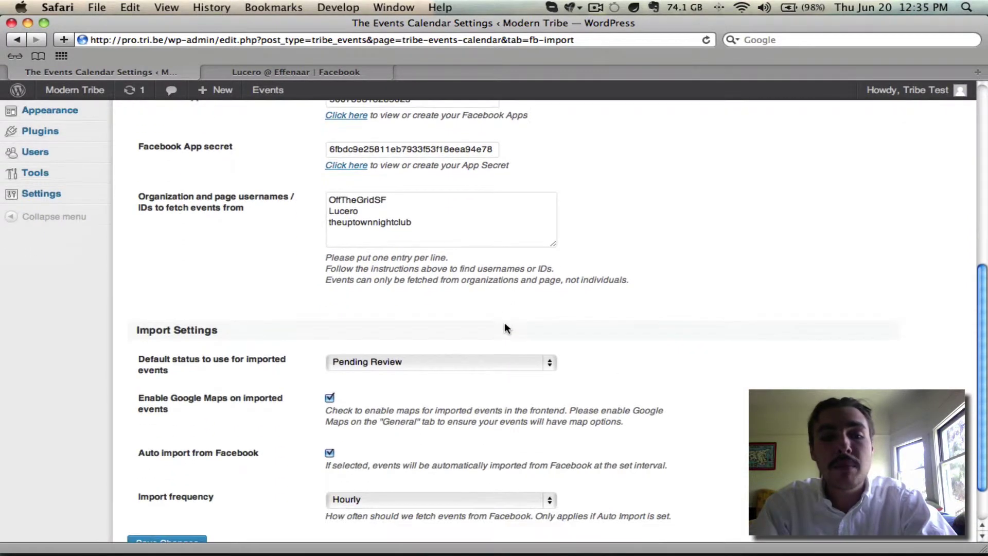
scroll(505, 328, down, 2)
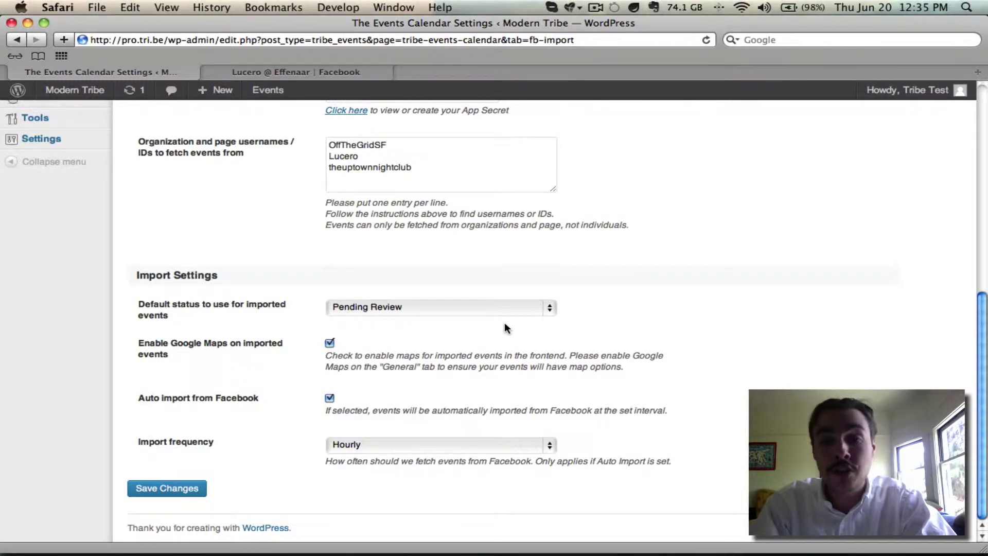
scroll(505, 324, up, 10)
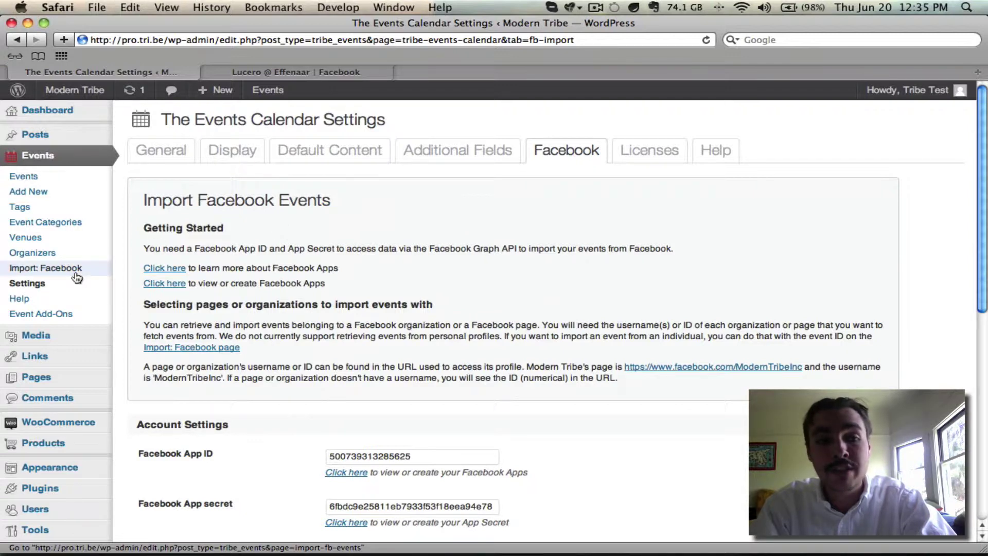
mouse_move(261, 96)
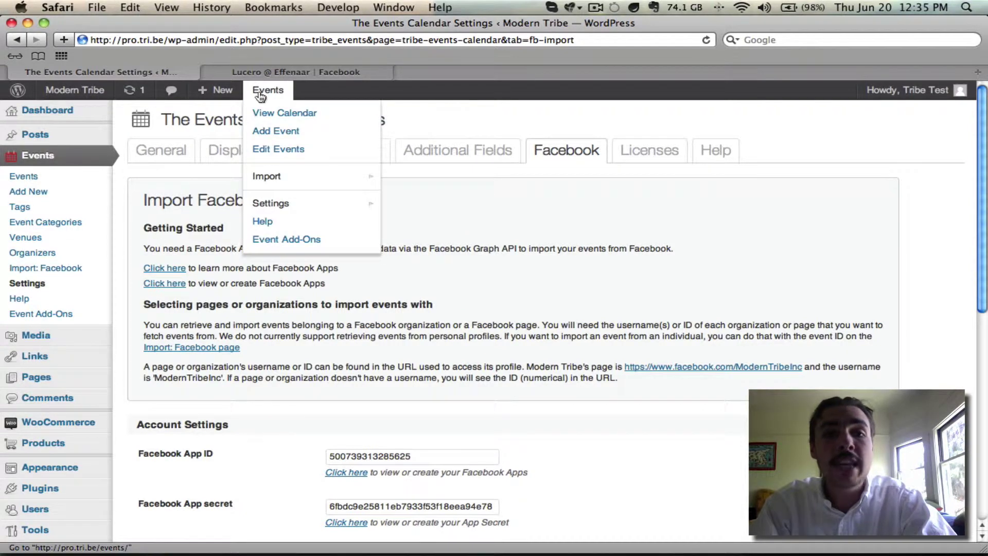
mouse_move(331, 176)
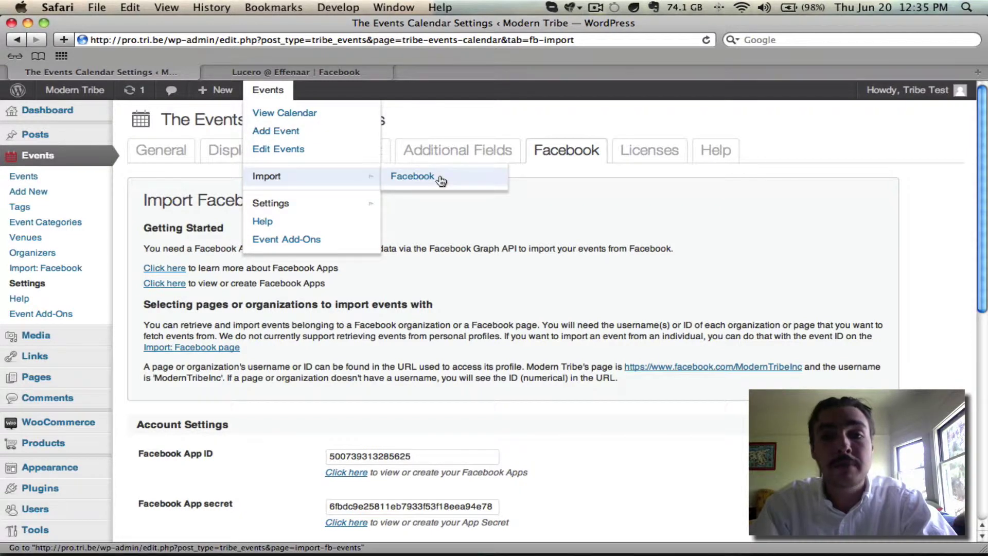
click(440, 177)
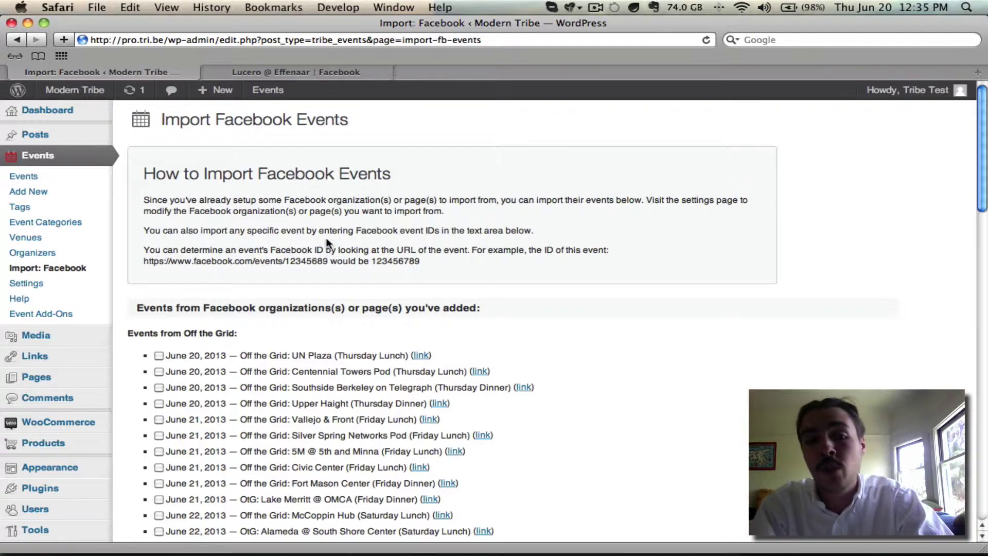
Step: Scroll through the listed Off the Grid, Lucero and Uptown Nightclub events
scroll(325, 237, down, 5)
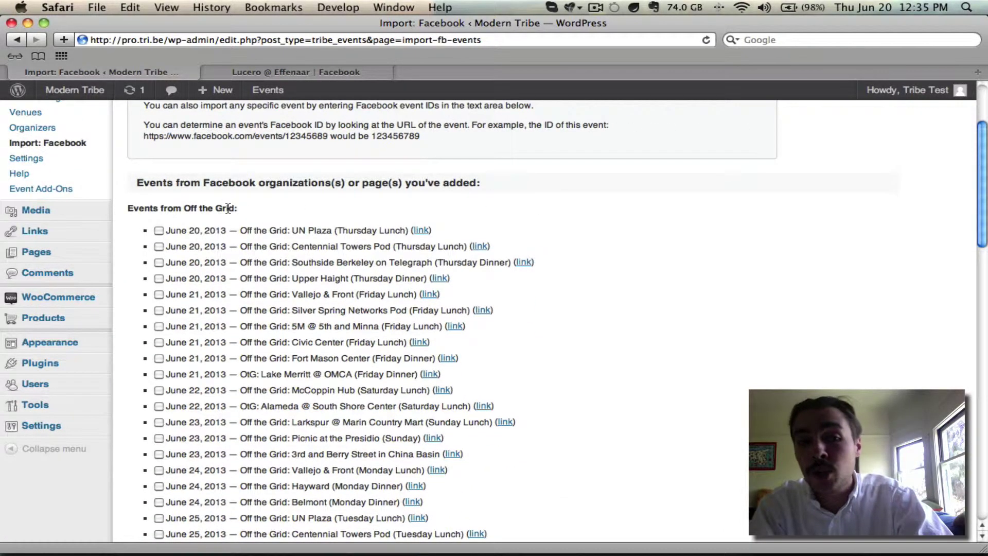
scroll(431, 201, down, 20)
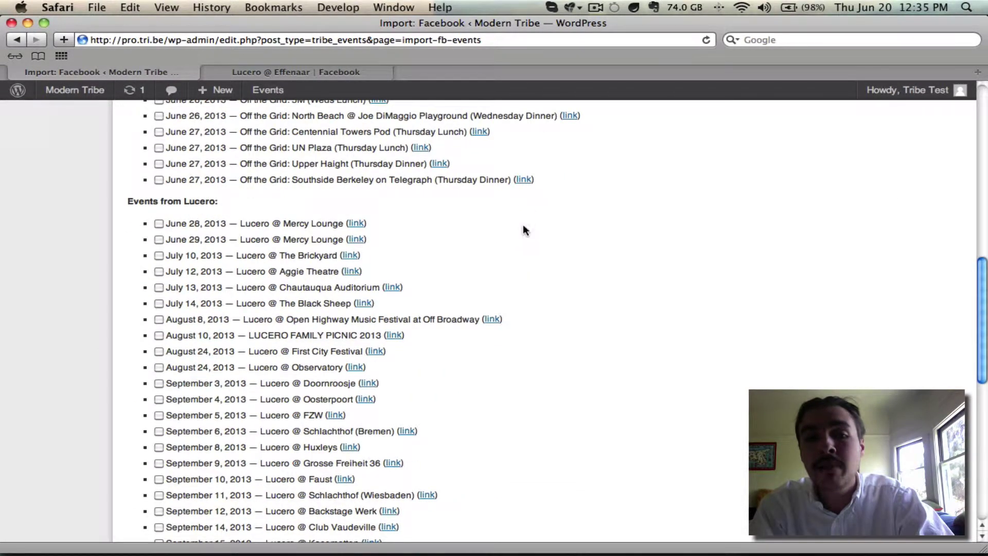
scroll(528, 236, down, 10)
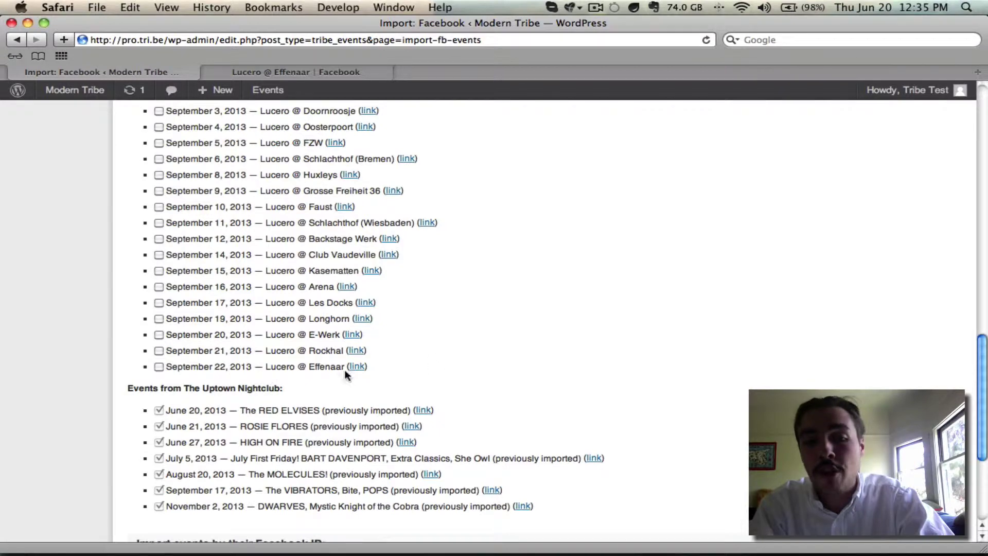
scroll(567, 368, up, 20)
scroll(568, 369, down, 4)
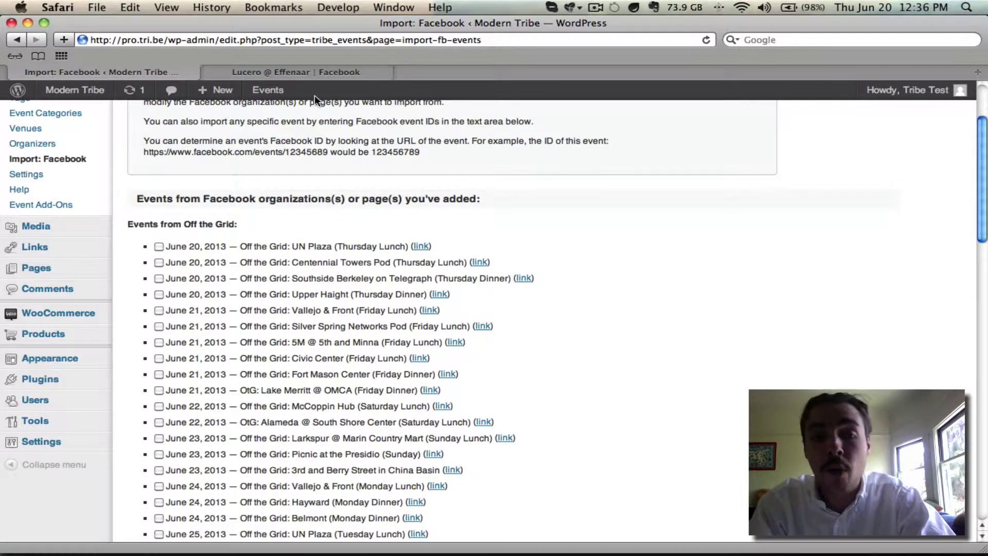
Step: Check June 27 Southside Berkeley on Telegraph and August 24 Lucero @ First City Festival for import
scroll(592, 239, down, 2)
scroll(591, 242, down, 2)
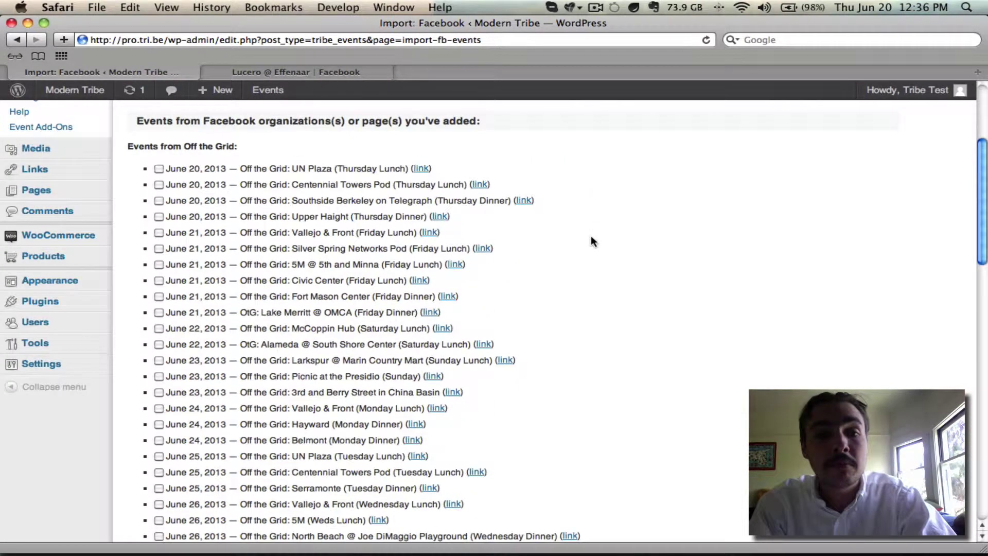
scroll(587, 242, down, 6)
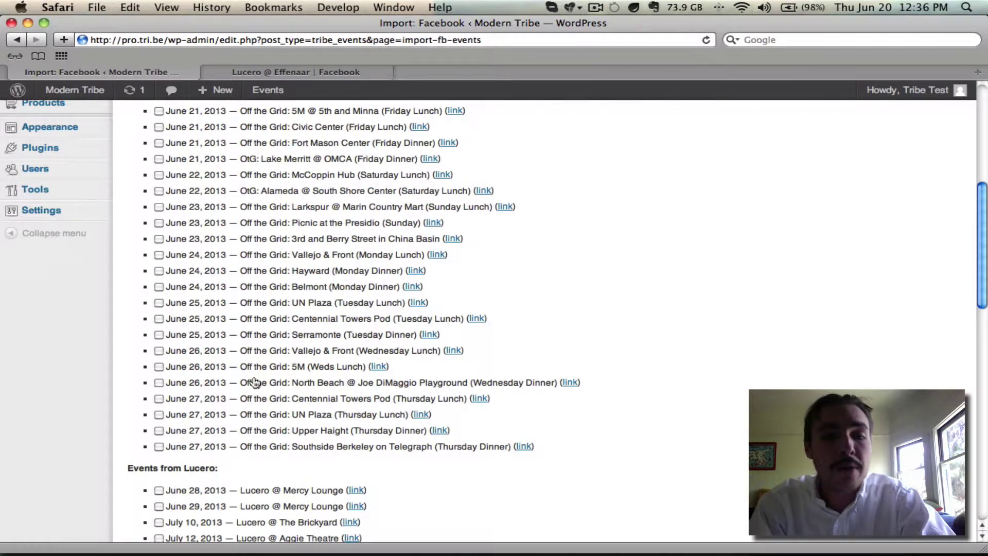
click(158, 447)
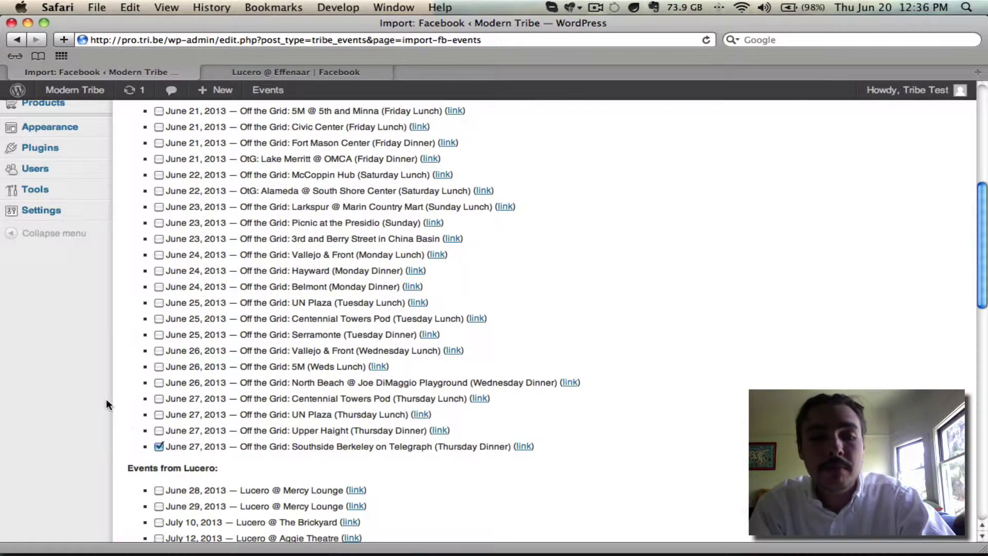
scroll(106, 398, down, 3)
scroll(106, 399, down, 3)
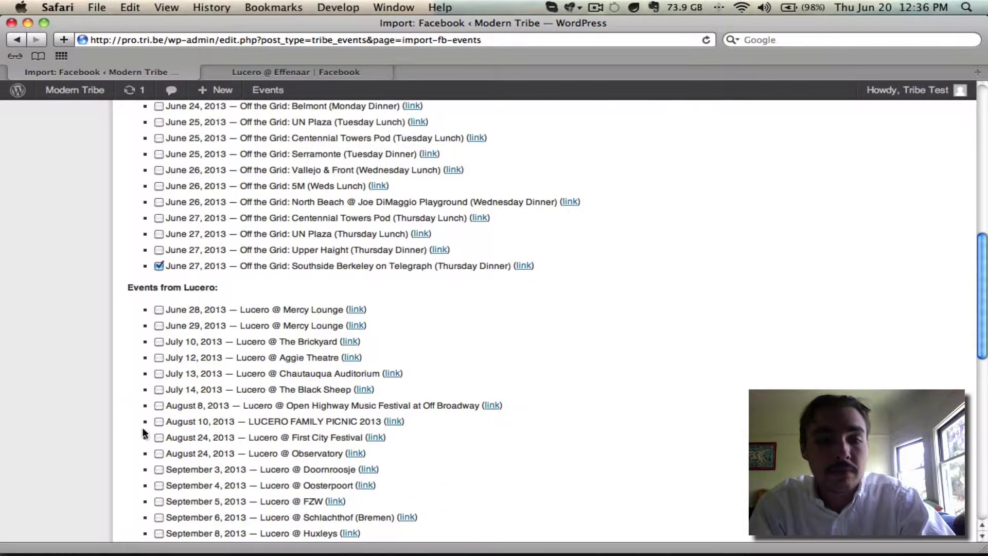
click(157, 438)
scroll(118, 418, down, 7)
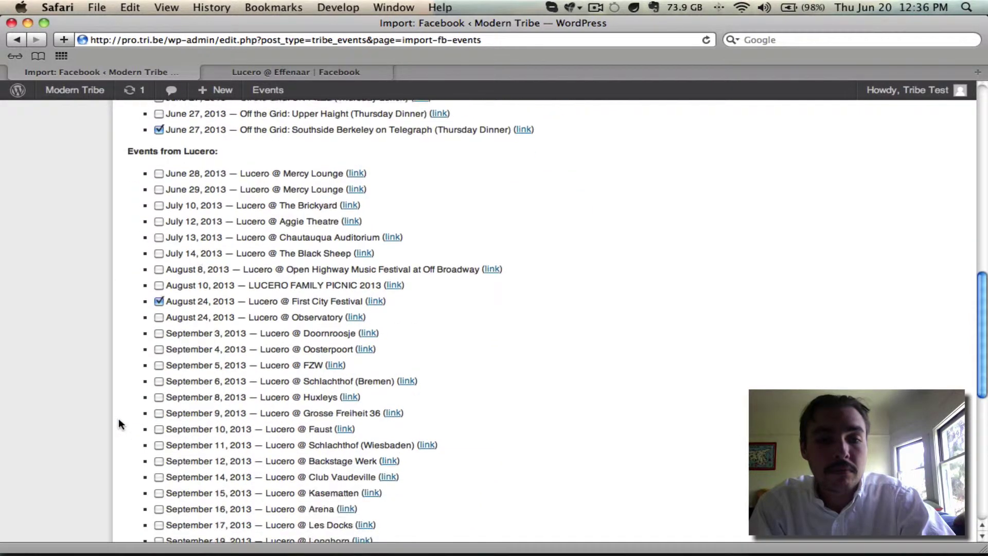
scroll(118, 418, down, 5)
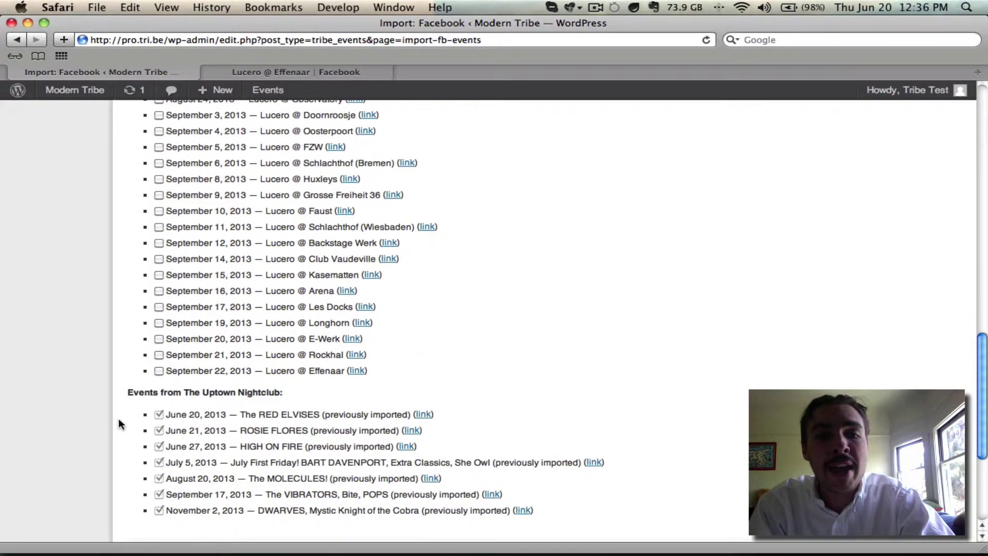
scroll(118, 423, down, 2)
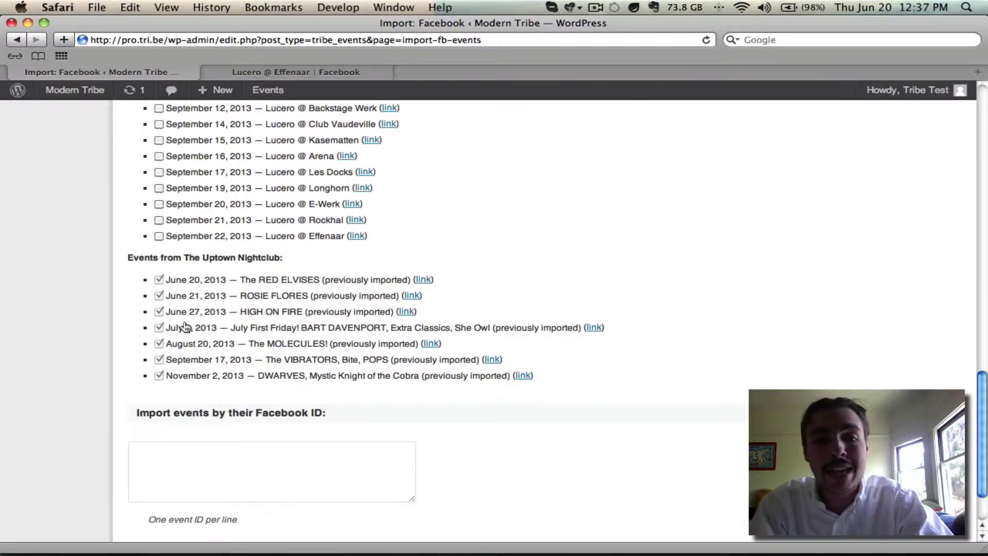
Step: Scroll down to the previously imported Uptown Nightclub events and the empty import-by-ID box
scroll(273, 287, down, 3)
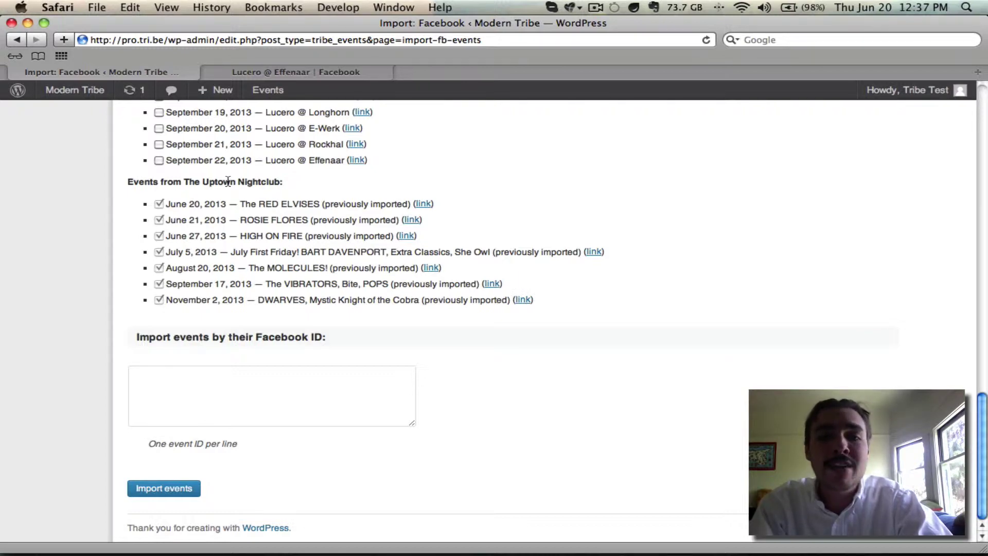
Step: Copy the Lucero @ Effenaar event ID from its Facebook page address, then return to WordPress
click(311, 76)
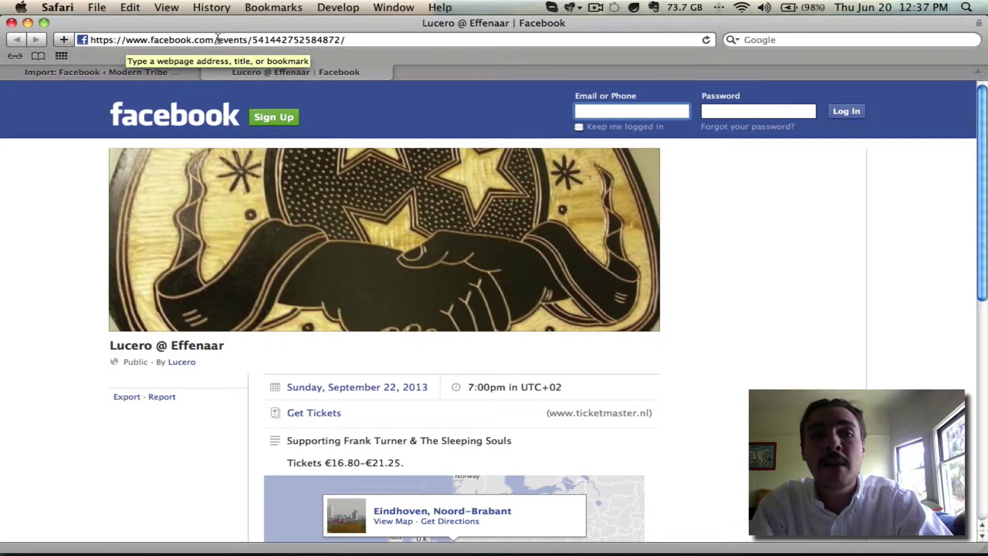
double_click(311, 40)
key(super+c)
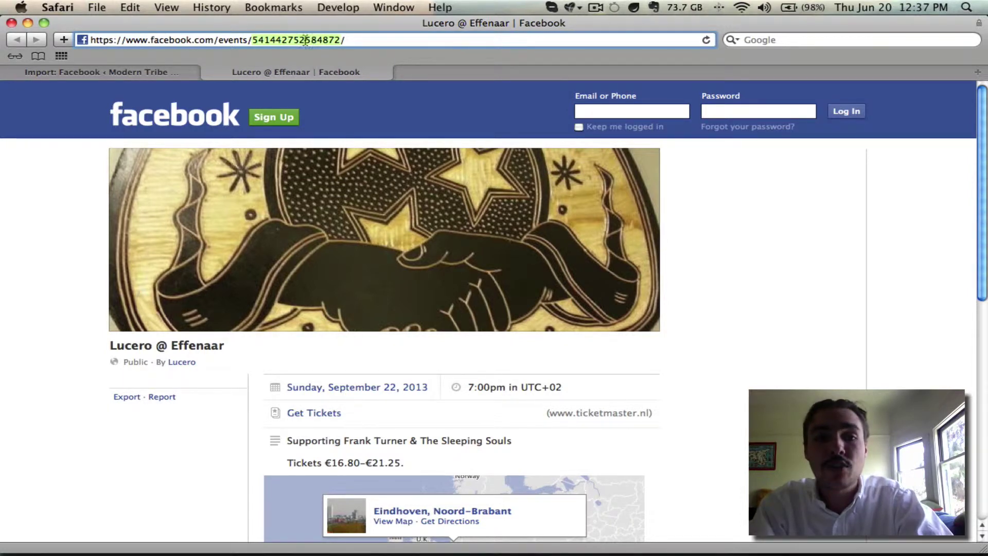
click(113, 72)
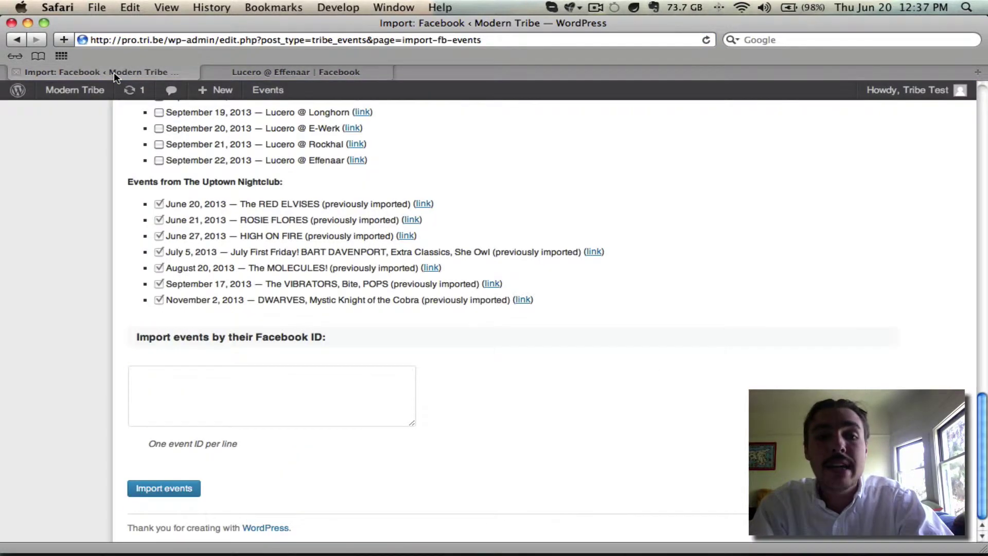
click(329, 399)
key(super+v)
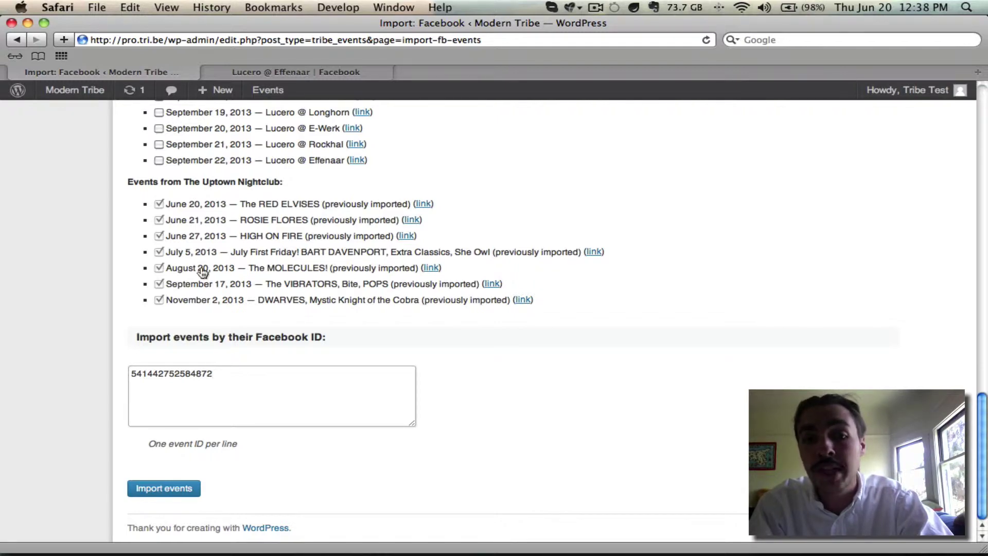
click(164, 484)
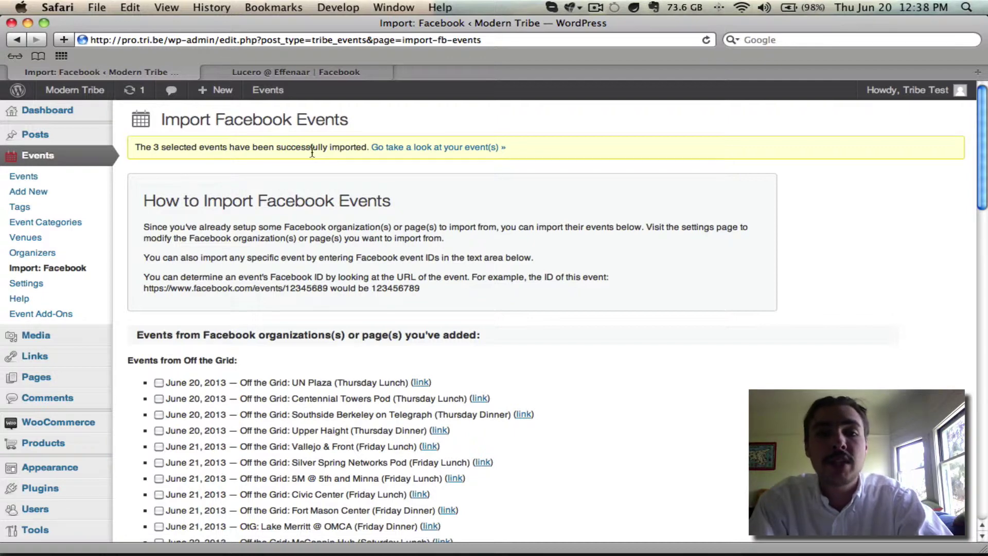
Step: View the imported events and filter the Events list to Pending
click(418, 149)
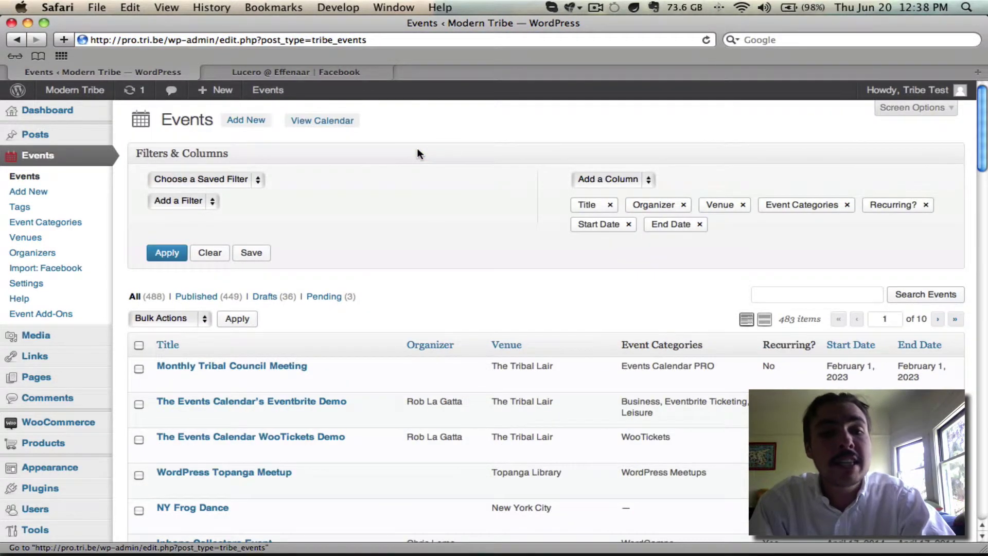
click(331, 298)
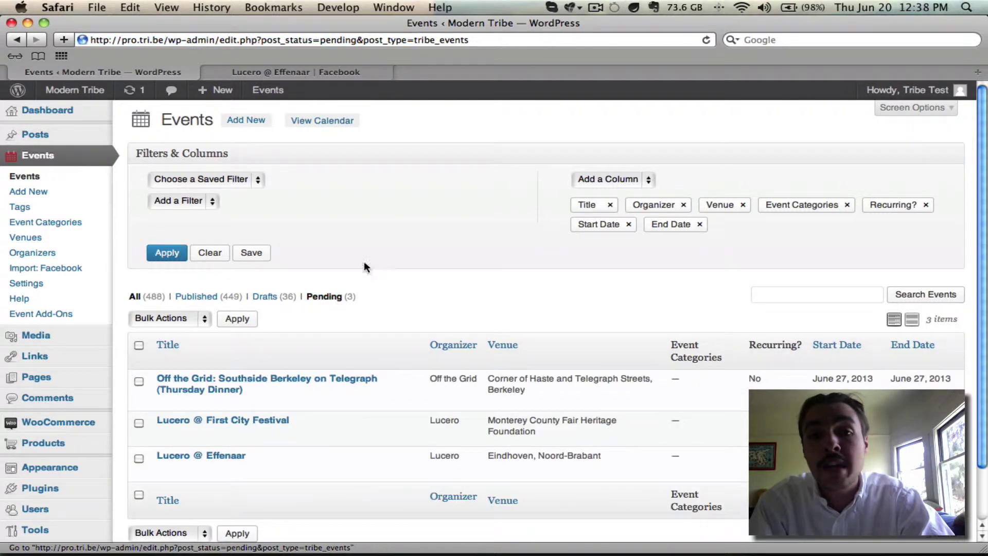
scroll(407, 237, down, 3)
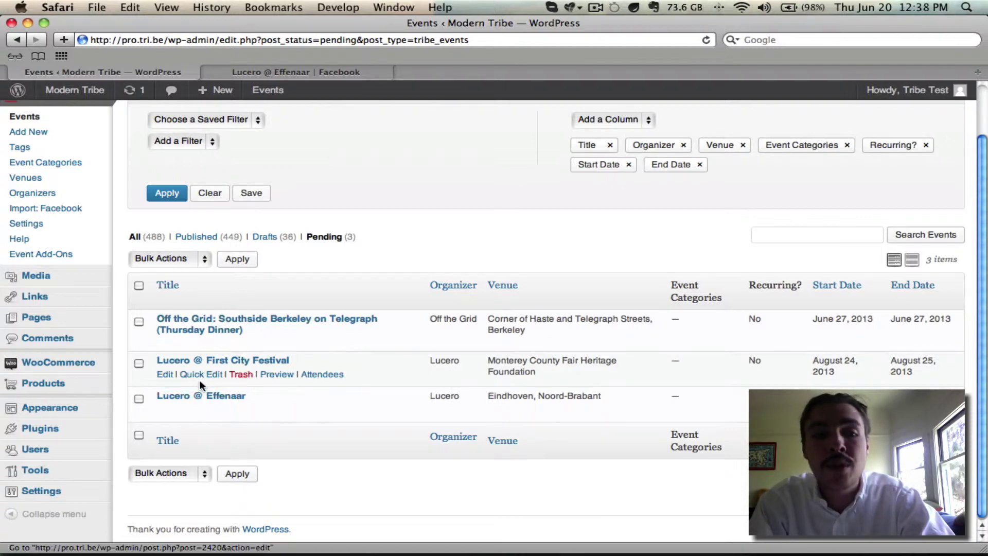
Step: Open the Southside Berkeley Thursday Dinner event for editing and review its Pending Review details
click(166, 341)
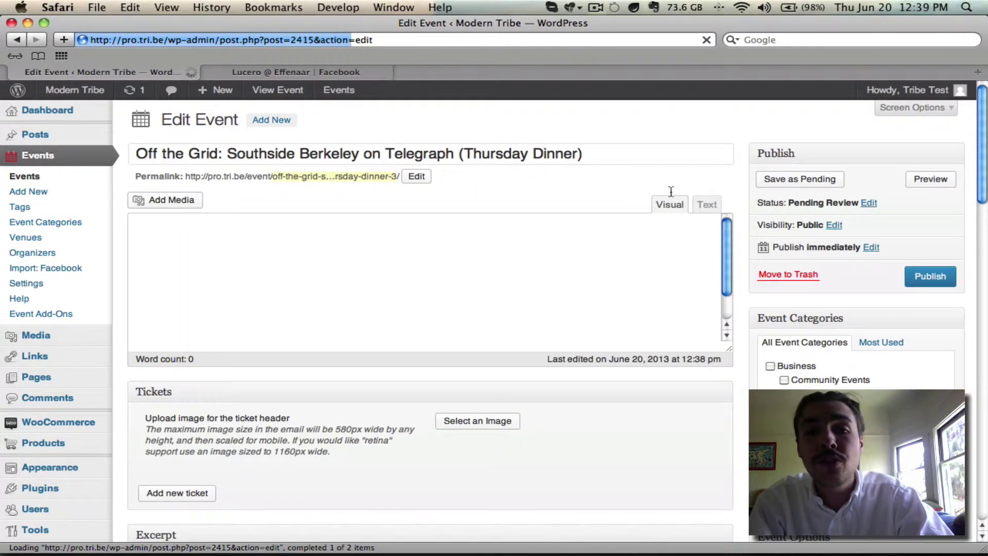
scroll(351, 272, down, 5)
scroll(351, 274, down, 3)
scroll(821, 183, down, 7)
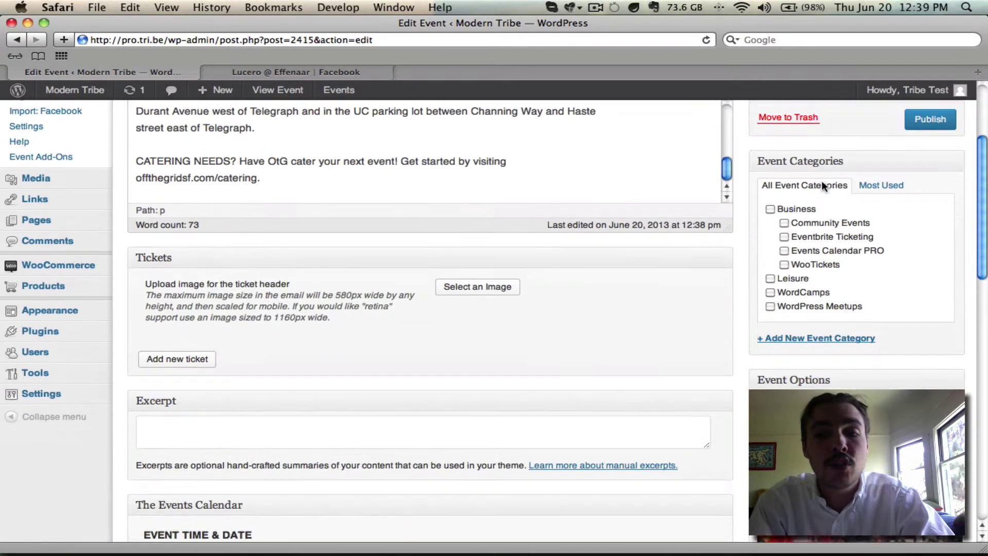
scroll(822, 183, down, 3)
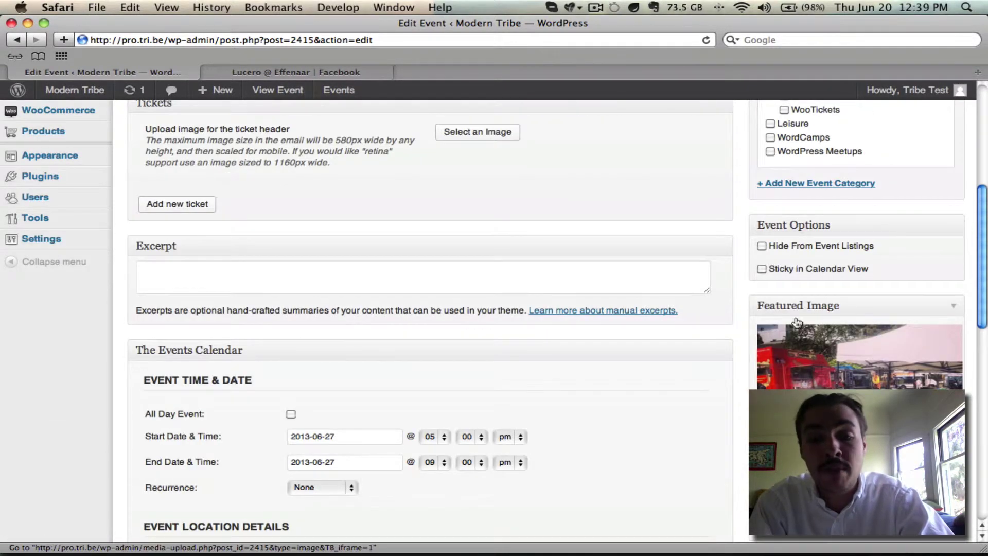
scroll(515, 362, up, 12)
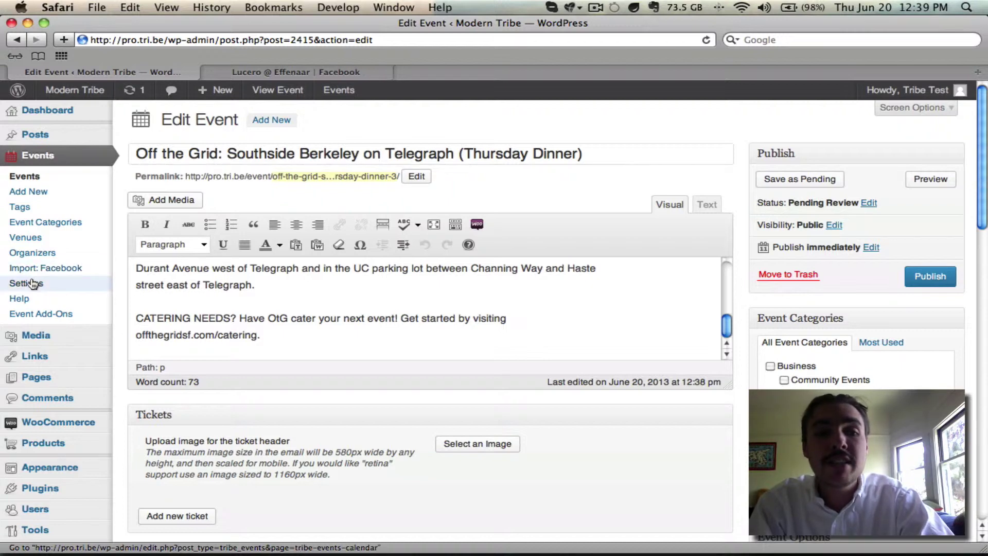
Step: Return to Import: Facebook and find Southside Berkeley marked as previously imported
click(60, 267)
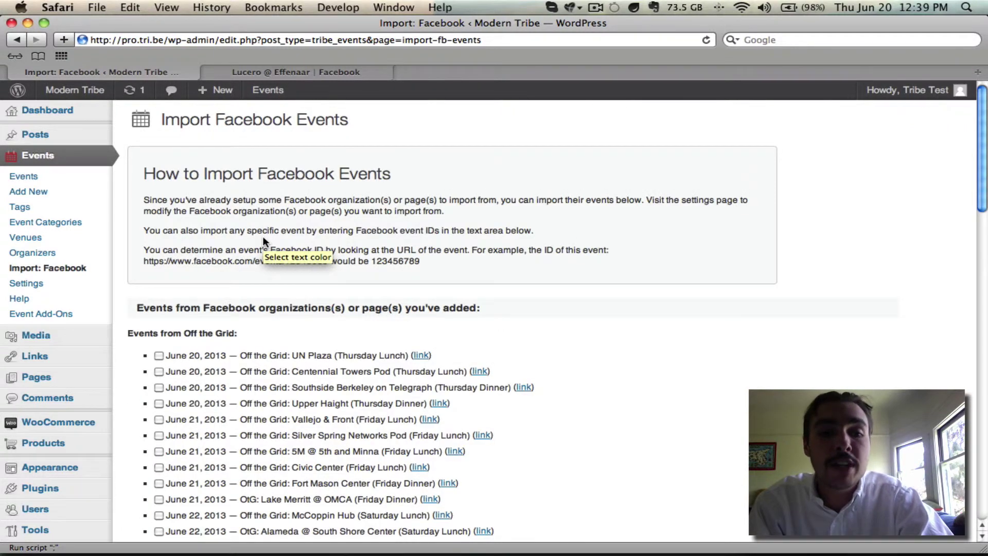
scroll(263, 242, down, 5)
scroll(263, 248, down, 10)
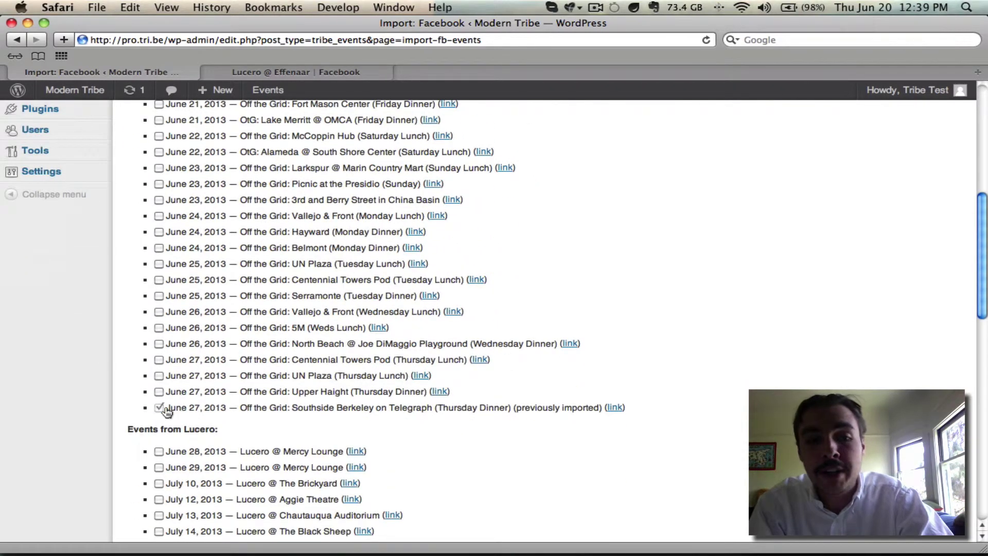
scroll(233, 366, up, 7)
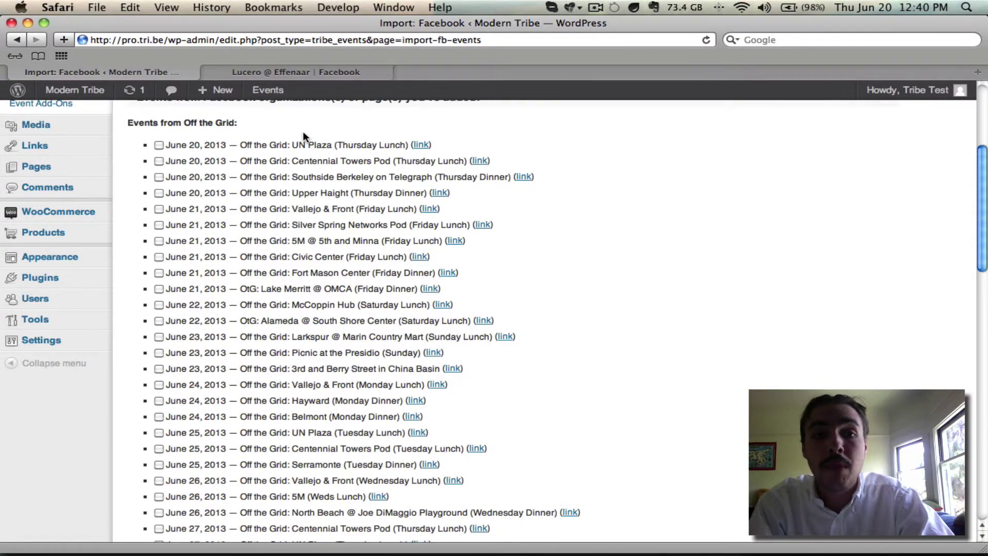
scroll(303, 134, down, 3)
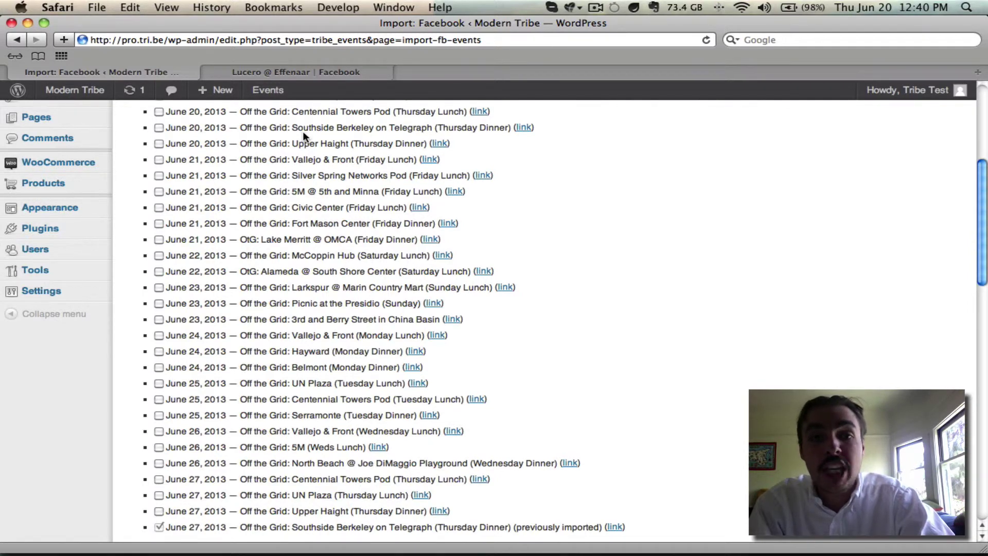
scroll(302, 131, up, 10)
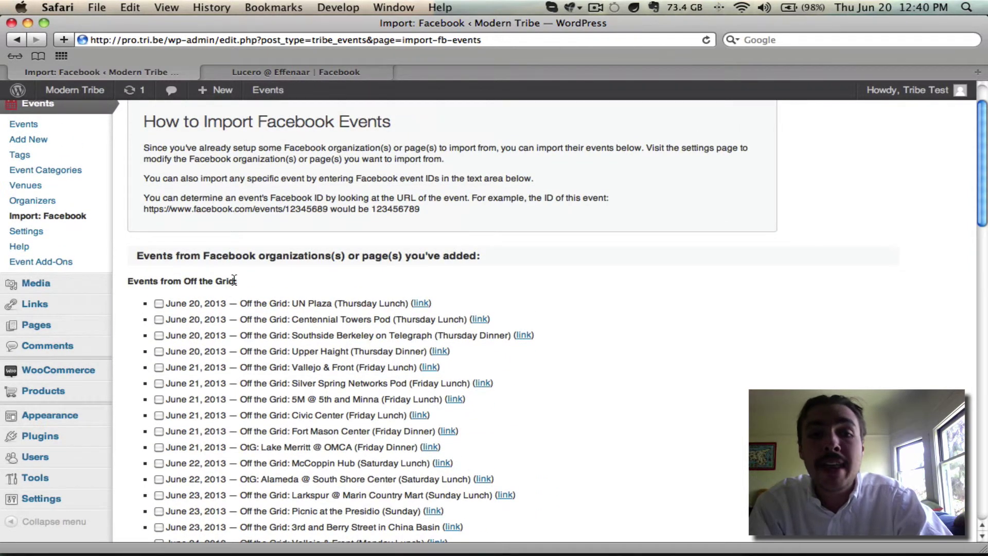